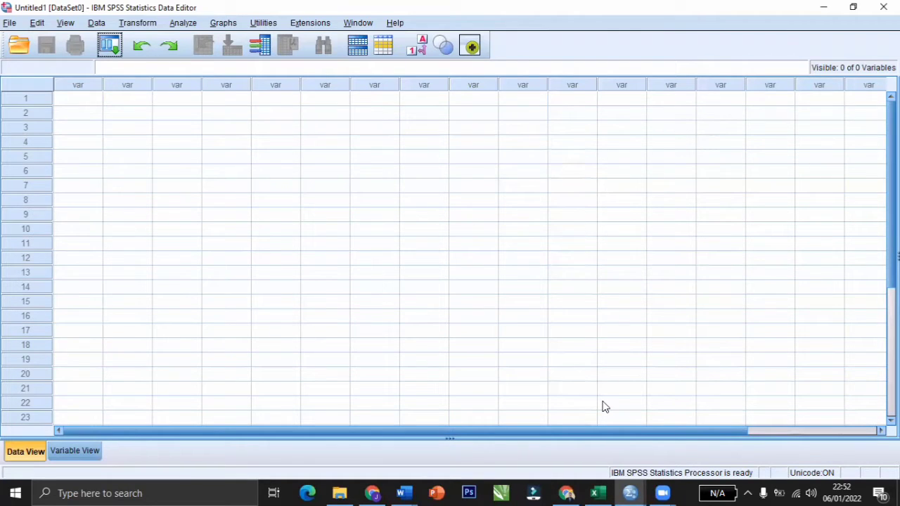
Step: Look over the writing and speaking scores in the KORELASI 2 workbook in Excel, and return to the SPSS Data Editor
{"action": "left_click", "coordinate": [555, 421]}
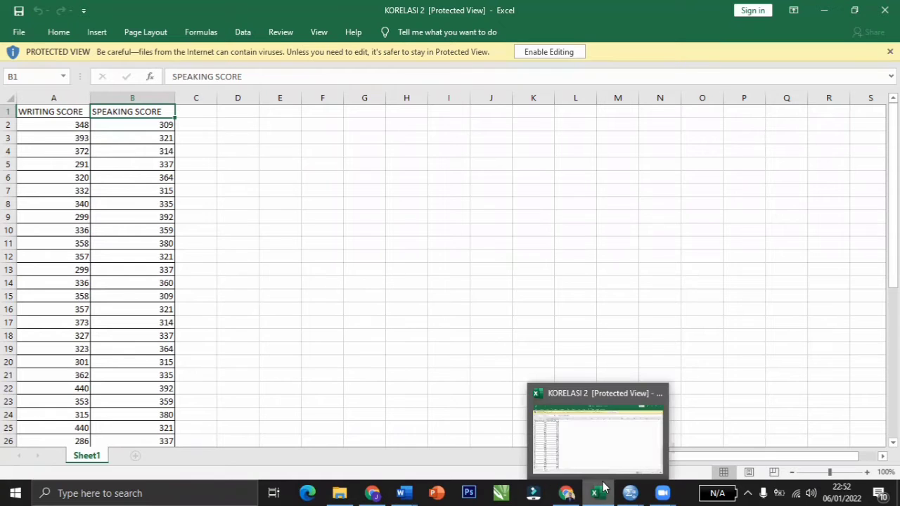
{"action": "mouse_move", "coordinate": [631, 493]}
{"action": "left_click", "coordinate": [565, 444]}
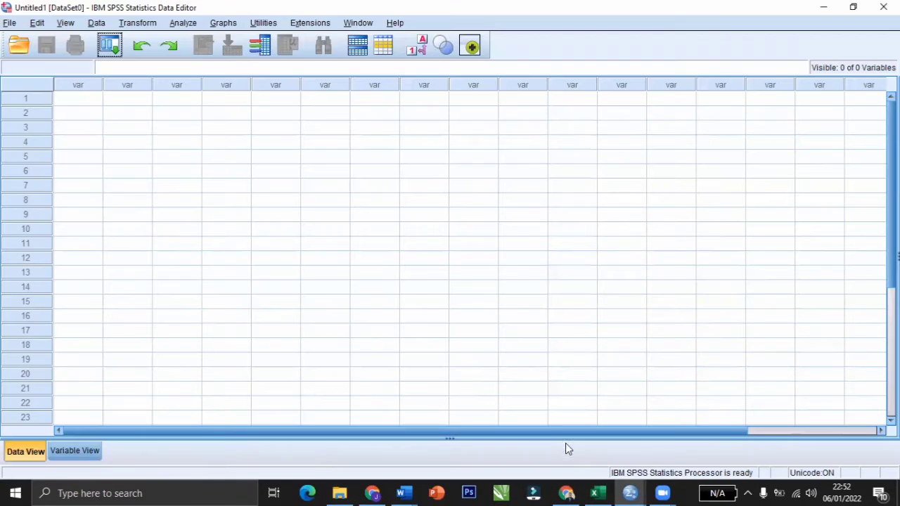
Step: Define two variables named Y and X in the first two rows of the variable definitions
{"action": "left_click", "coordinate": [89, 451]}
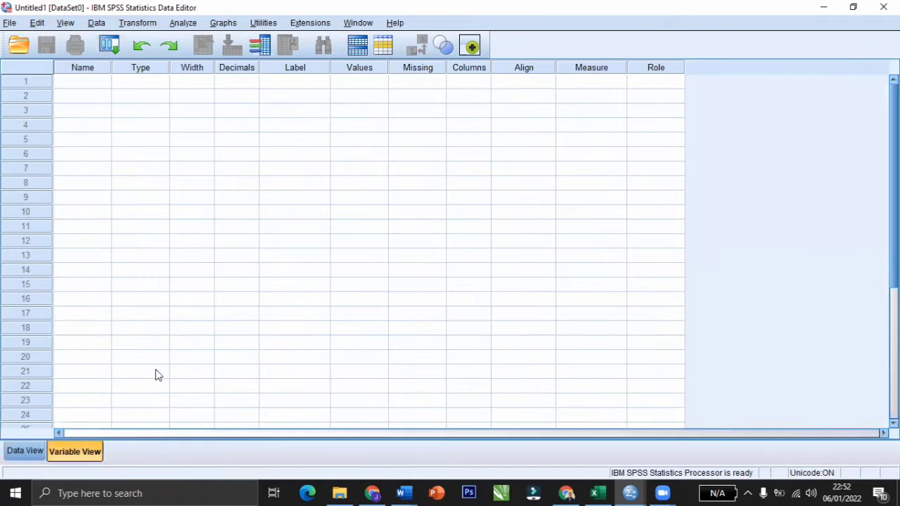
{"action": "left_click", "coordinate": [89, 85]}
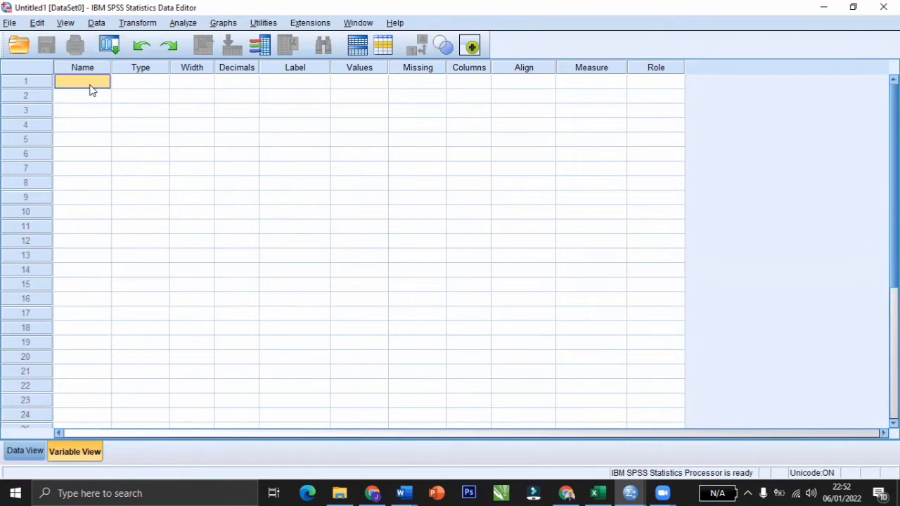
{"action": "type", "text": "Y"}
{"action": "key", "text": "Return"}
{"action": "type", "text": "X"}
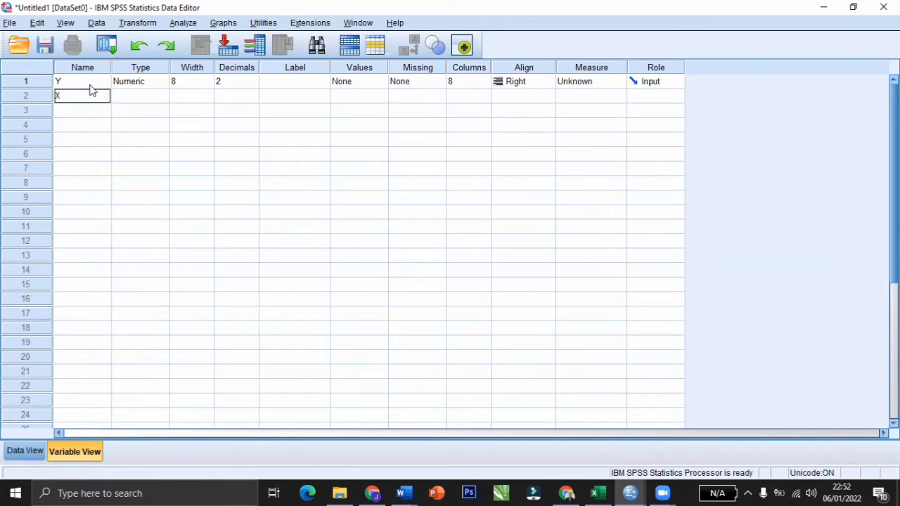
Step: Label variable Y as Writing and variable X as Speaking
{"action": "key", "text": "Tab"}
{"action": "key", "text": "Tab"}
{"action": "key", "text": "Tab"}
{"action": "key", "text": "Tab"}
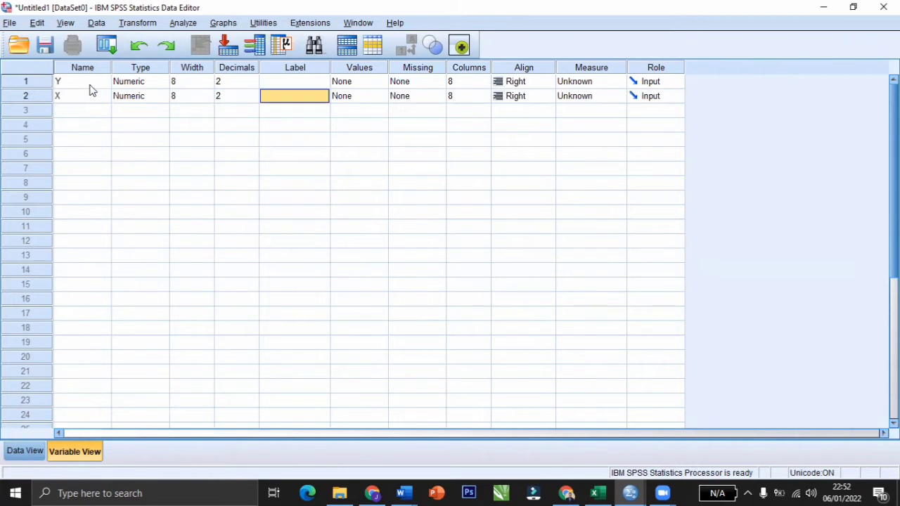
{"action": "key", "text": "Up"}
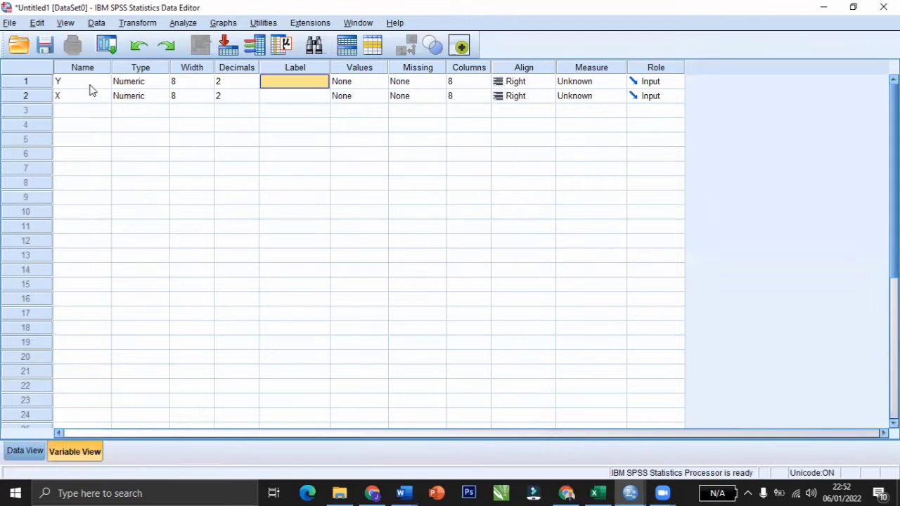
{"action": "type", "text": "W"}
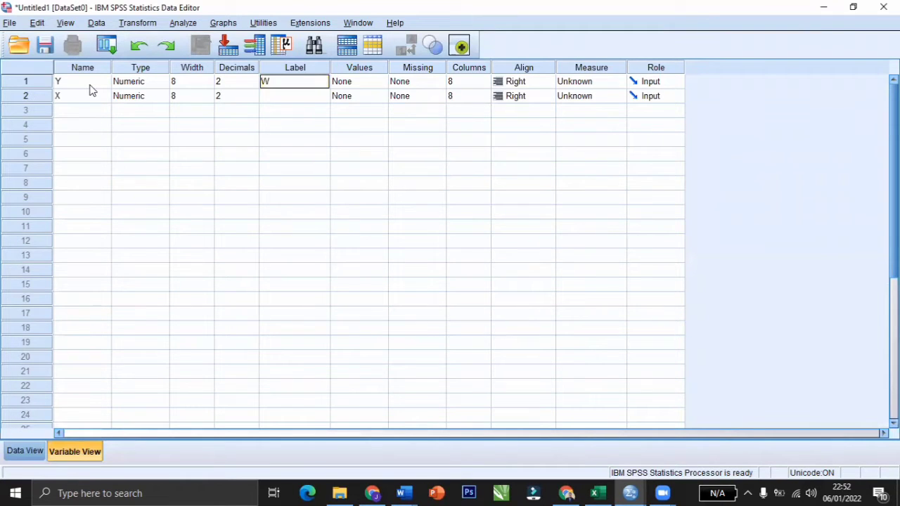
{"action": "type", "text": "riting"}
{"action": "key", "text": "Return"}
{"action": "type", "text": "S"}
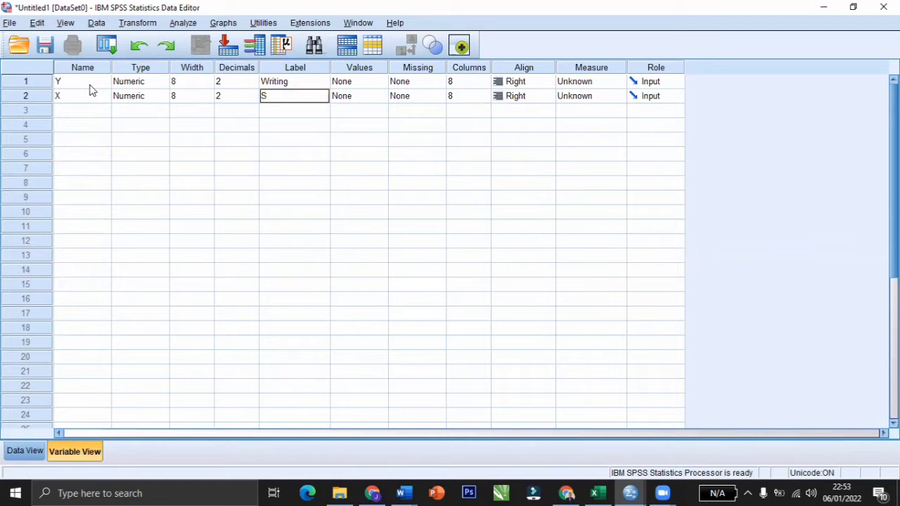
{"action": "type", "text": "peaking"}
Step: Set the decimals of both the Y and X variables to 0
{"action": "left_click", "coordinate": [253, 83]}
{"action": "left_click", "coordinate": [253, 85]}
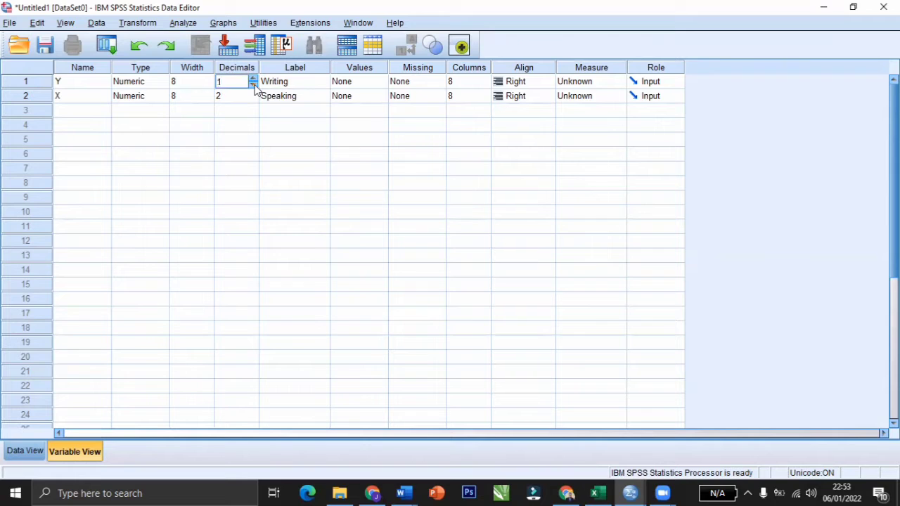
{"action": "left_click", "coordinate": [253, 85]}
{"action": "left_click", "coordinate": [253, 98]}
{"action": "left_click", "coordinate": [253, 98]}
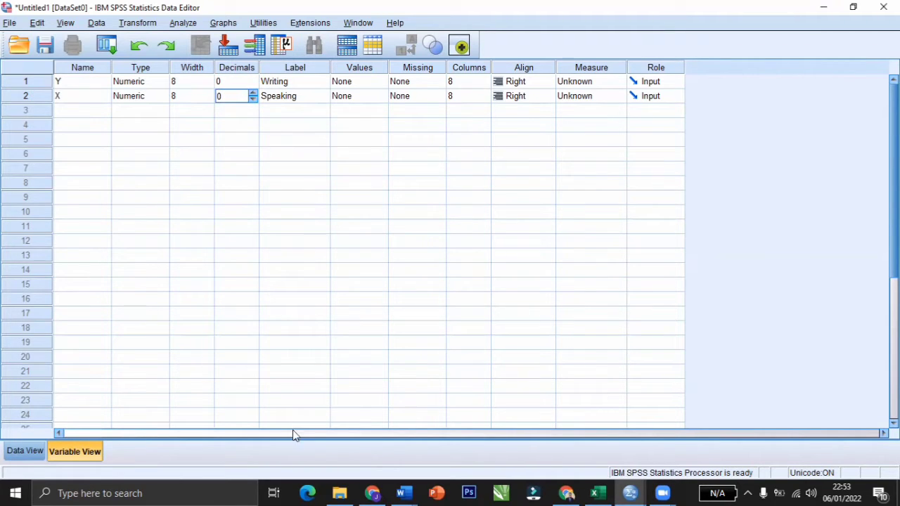
Step: Switch to the KORELASI 2 workbook in Excel and copy the writing and speaking scores in A2:B47, without the headers
{"action": "left_click", "coordinate": [27, 451]}
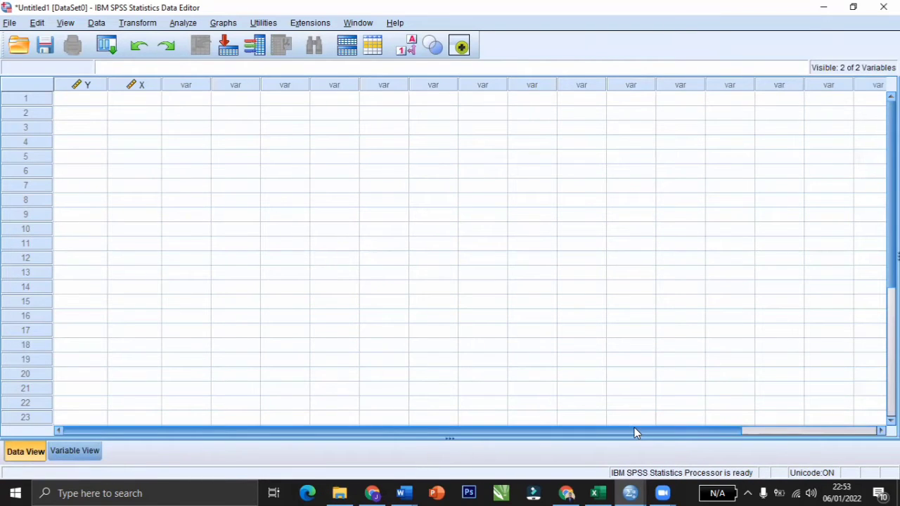
{"action": "mouse_move", "coordinate": [631, 492]}
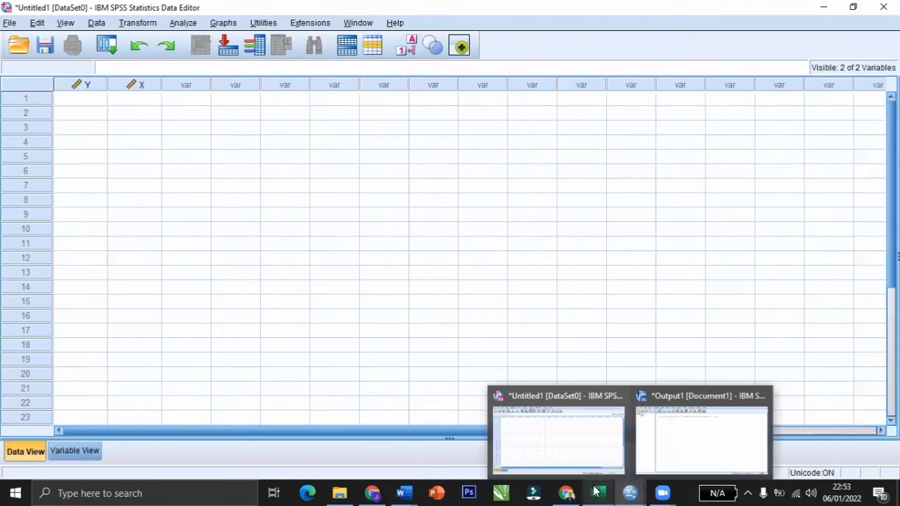
{"action": "mouse_move", "coordinate": [598, 492]}
{"action": "left_click", "coordinate": [588, 455]}
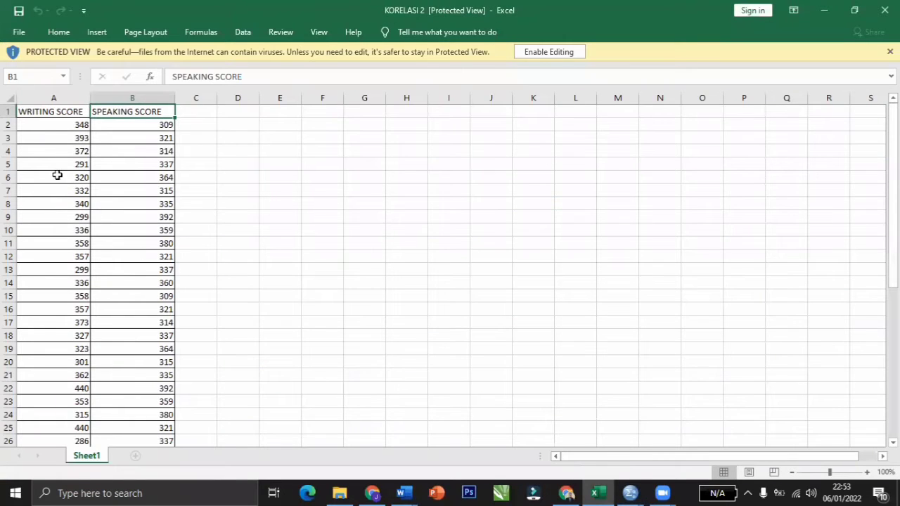
{"action": "left_click_drag", "start_coordinate": [43, 127], "coordinate": [155, 427]}
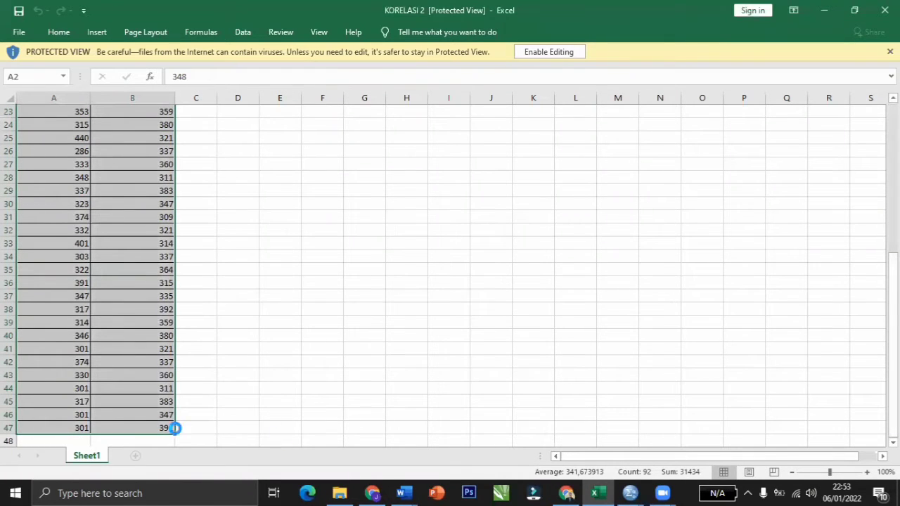
{"action": "key", "text": "ctrl+c"}
Step: Return to the SPSS Data Editor and paste the copied scores into the Y and X columns from row 1, checking the pasted rows
{"action": "mouse_move", "coordinate": [623, 493]}
{"action": "left_click", "coordinate": [572, 458]}
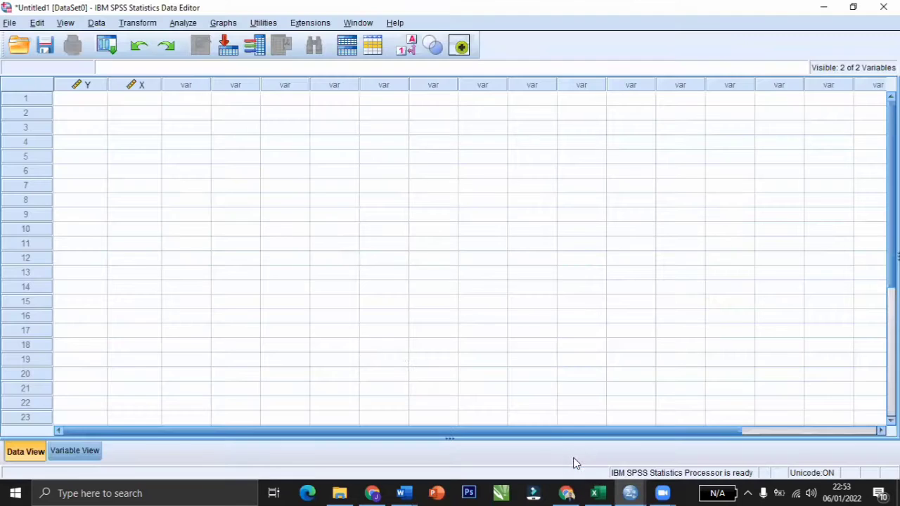
{"action": "left_click", "coordinate": [70, 104]}
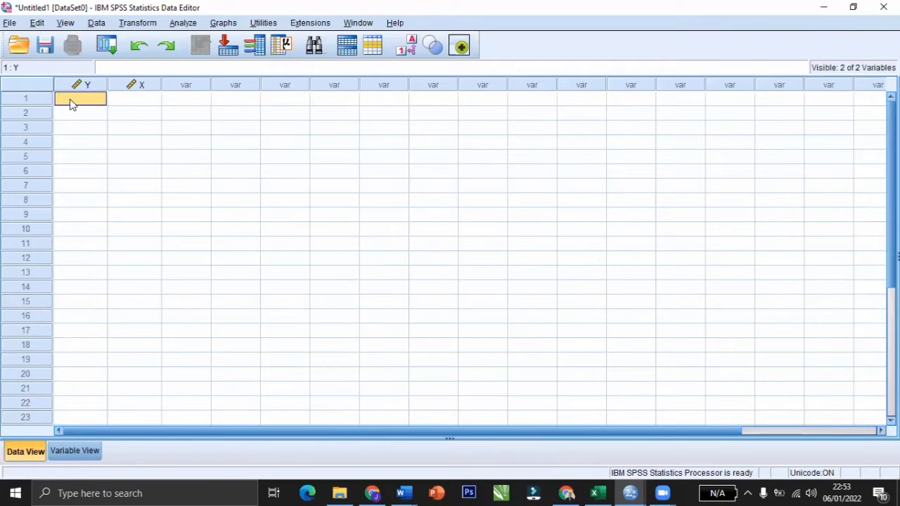
{"action": "key", "text": "ctrl+v"}
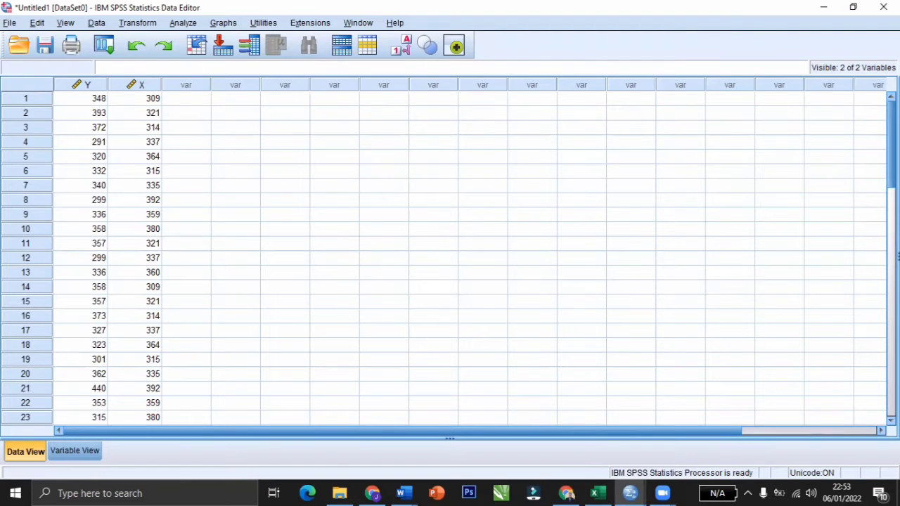
{"action": "scroll", "coordinate": [450, 261], "scroll_direction": "down", "scroll_amount": 11}
{"action": "scroll", "coordinate": [874, 82], "scroll_direction": "up", "scroll_amount": 11}
Step: Start an Explore analysis from the descriptive statistics with Writing and Speaking as the dependent variables
{"action": "left_click", "coordinate": [182, 24]}
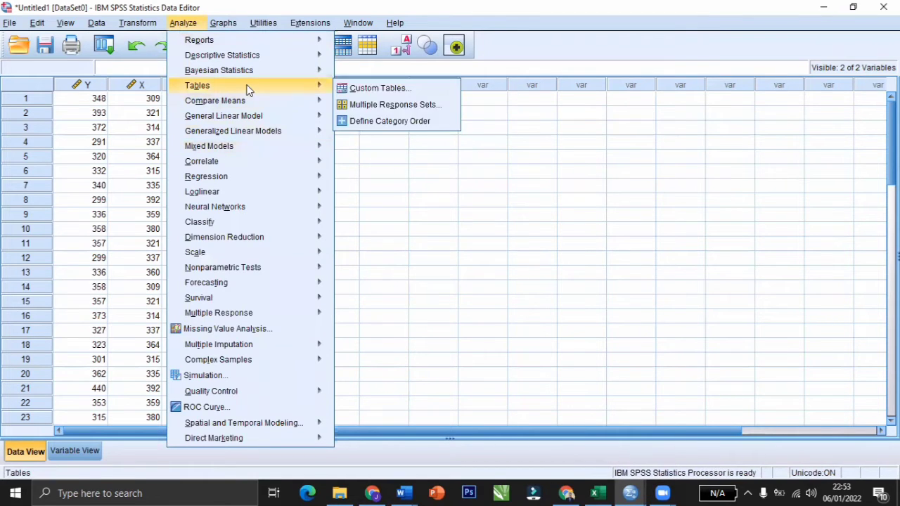
{"action": "mouse_move", "coordinate": [254, 59]}
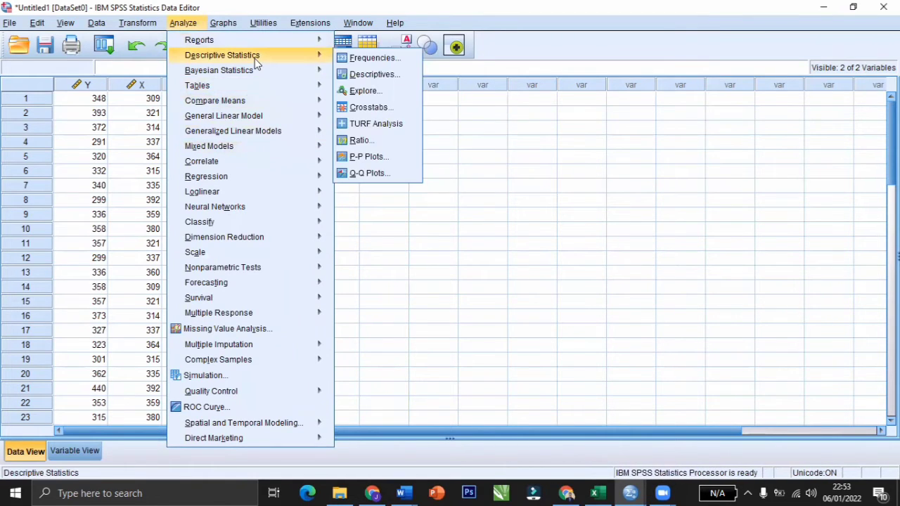
{"action": "left_click", "coordinate": [345, 90]}
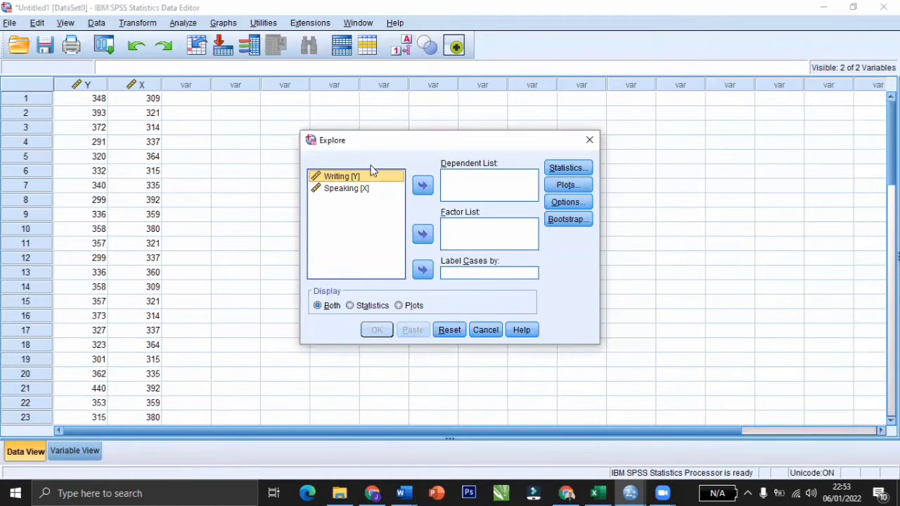
{"action": "left_click", "coordinate": [420, 185]}
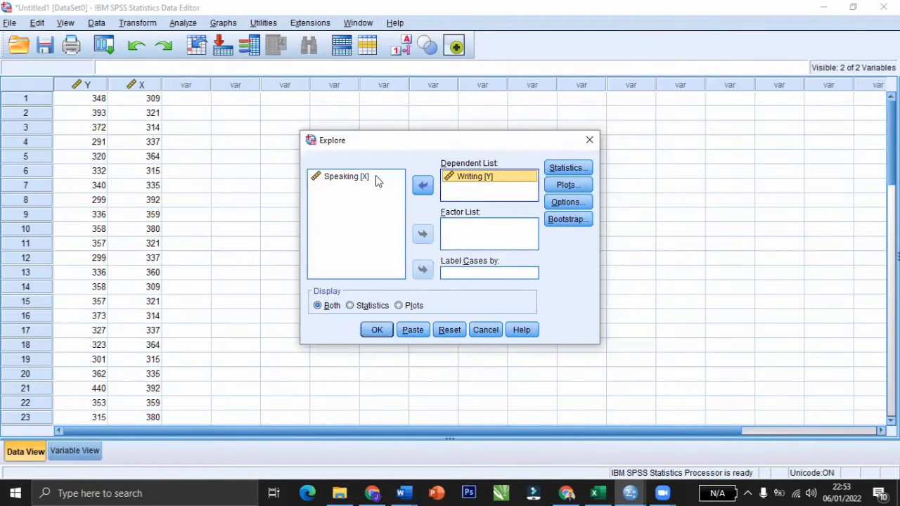
{"action": "left_click", "coordinate": [377, 179]}
{"action": "left_click", "coordinate": [423, 186]}
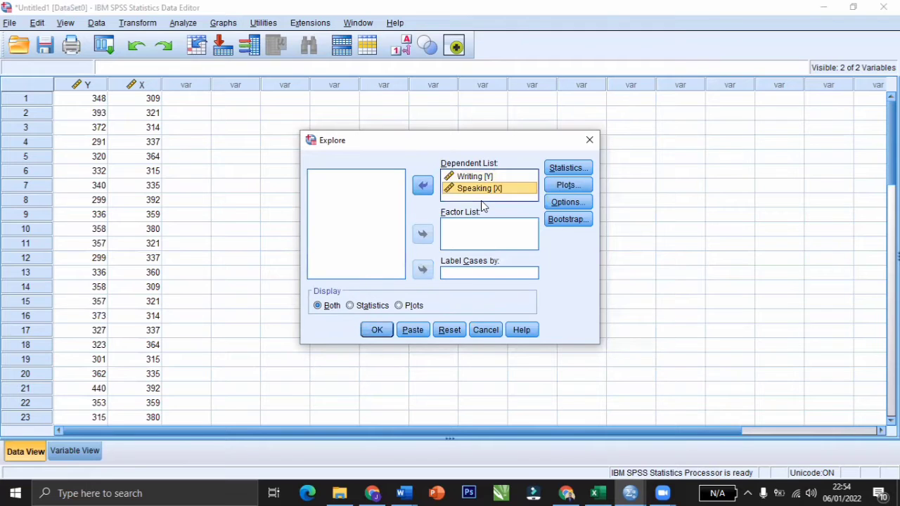
Step: Add outliers and percentiles to the Explore statistics, keeping descriptives with a 95% confidence interval
{"action": "left_click", "coordinate": [550, 169]}
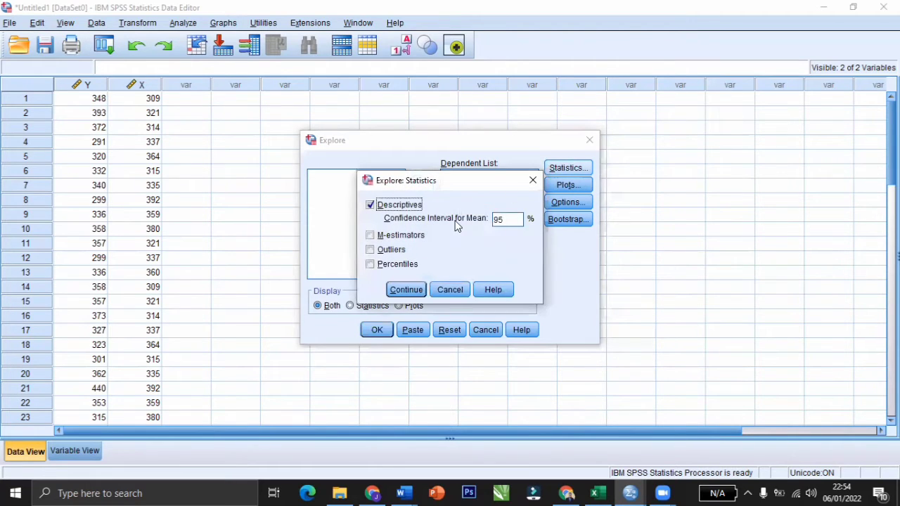
{"action": "left_click", "coordinate": [392, 251]}
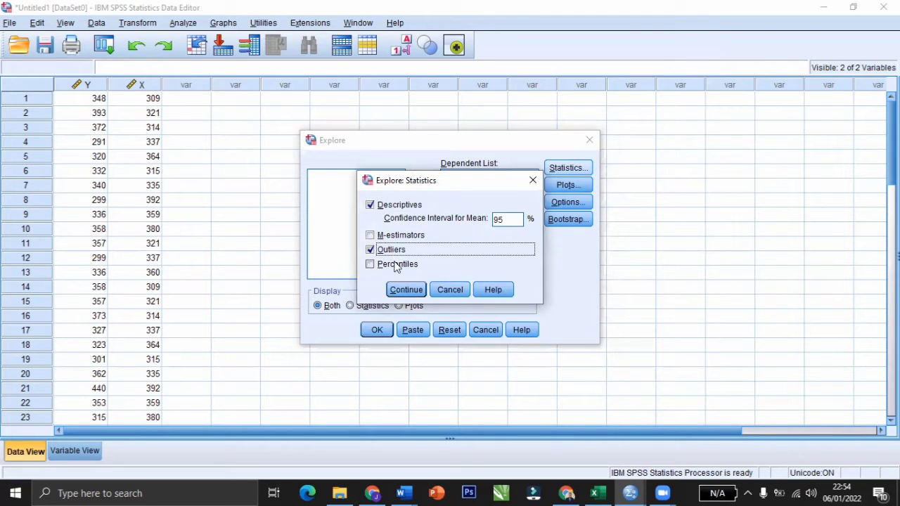
{"action": "left_click", "coordinate": [396, 267]}
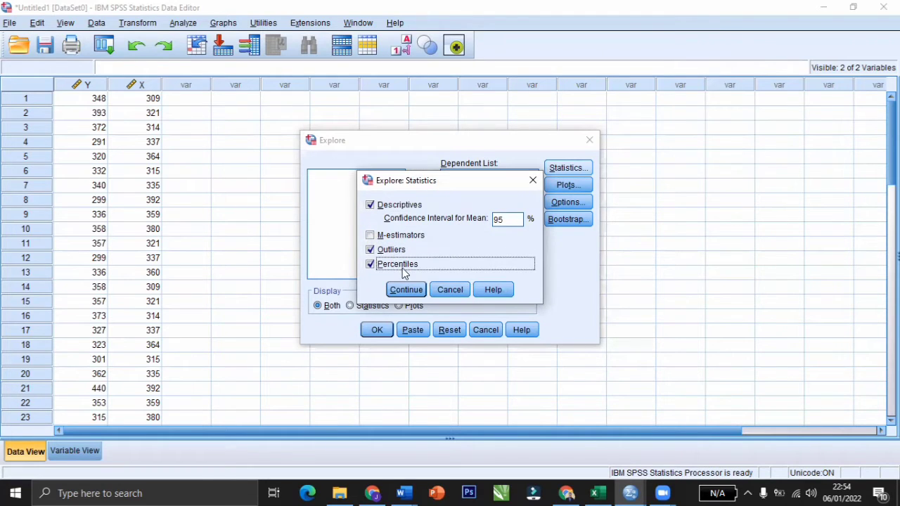
{"action": "left_click", "coordinate": [407, 290]}
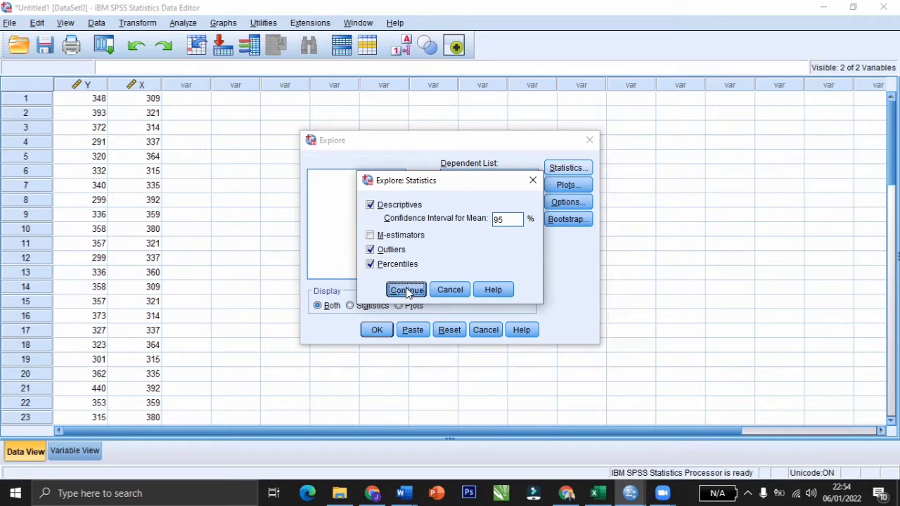
Step: Add a histogram and normality plots with tests to the Explore plots
{"action": "left_click", "coordinate": [562, 188]}
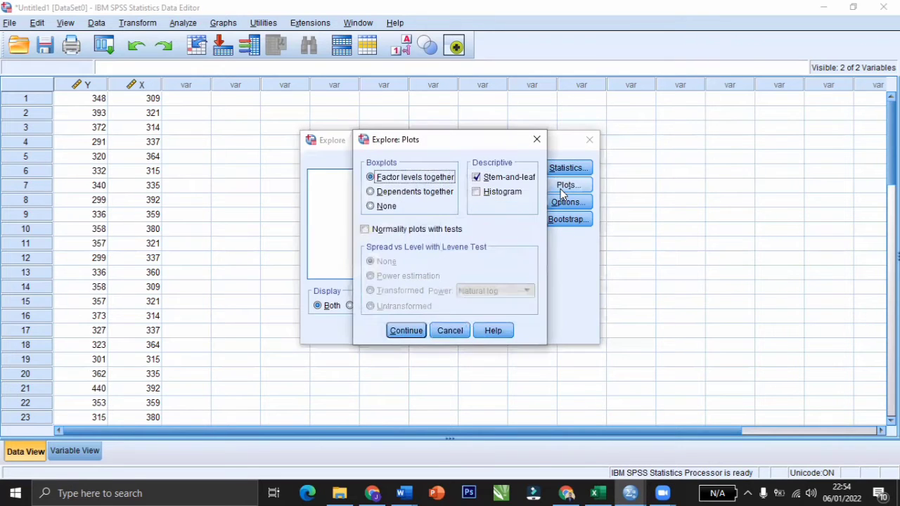
{"action": "left_click", "coordinate": [479, 193]}
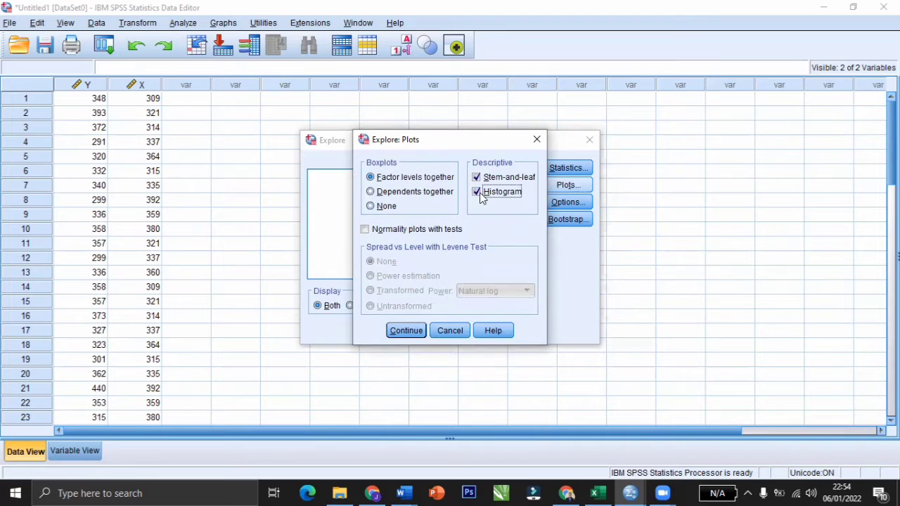
{"action": "left_click", "coordinate": [419, 231]}
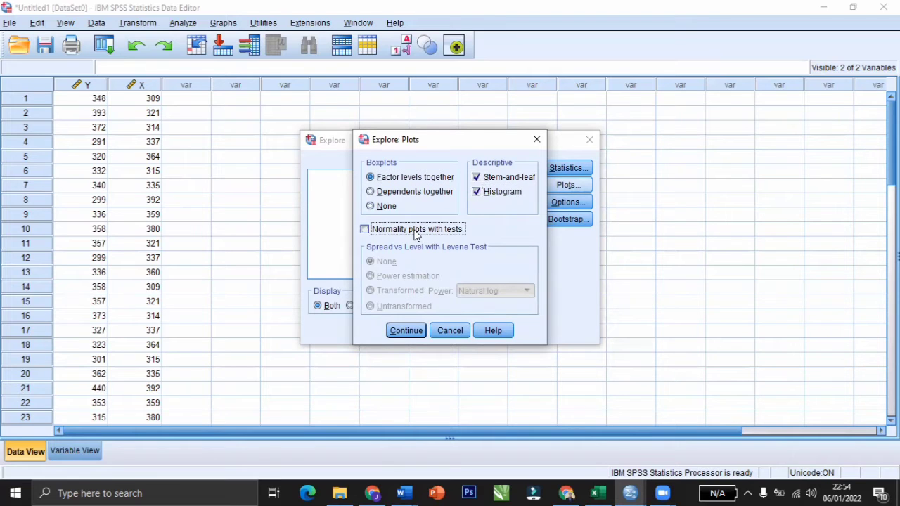
{"action": "left_click", "coordinate": [408, 330]}
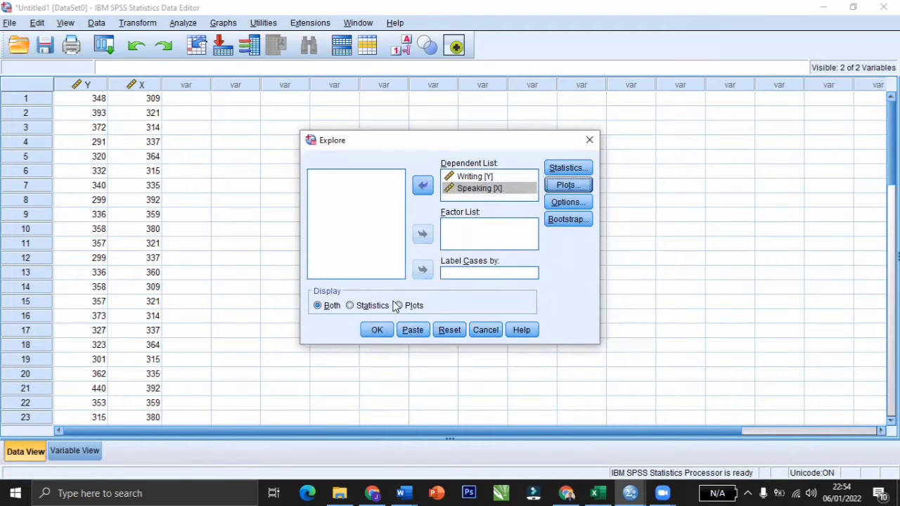
Step: Run the Explore analysis and review the case summary, descriptives and percentiles tables in the maximized output window
{"action": "left_click", "coordinate": [377, 330]}
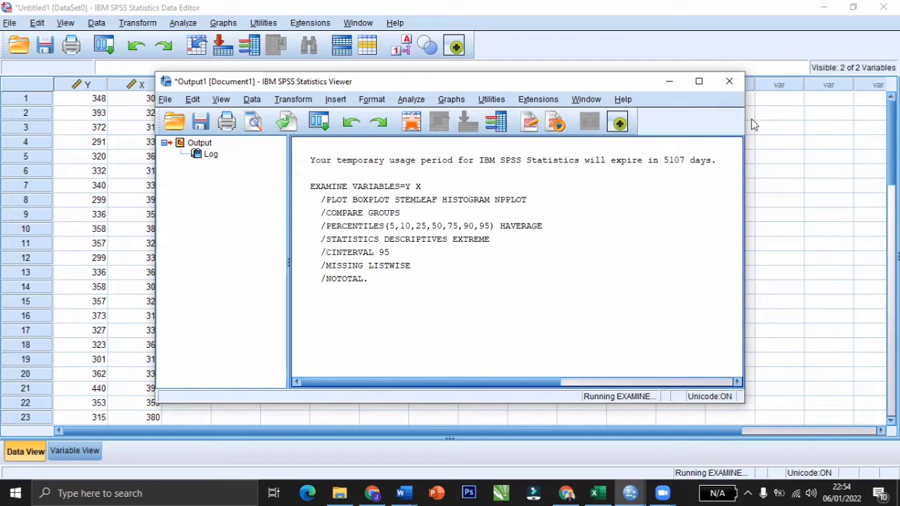
{"action": "left_click", "coordinate": [699, 81]}
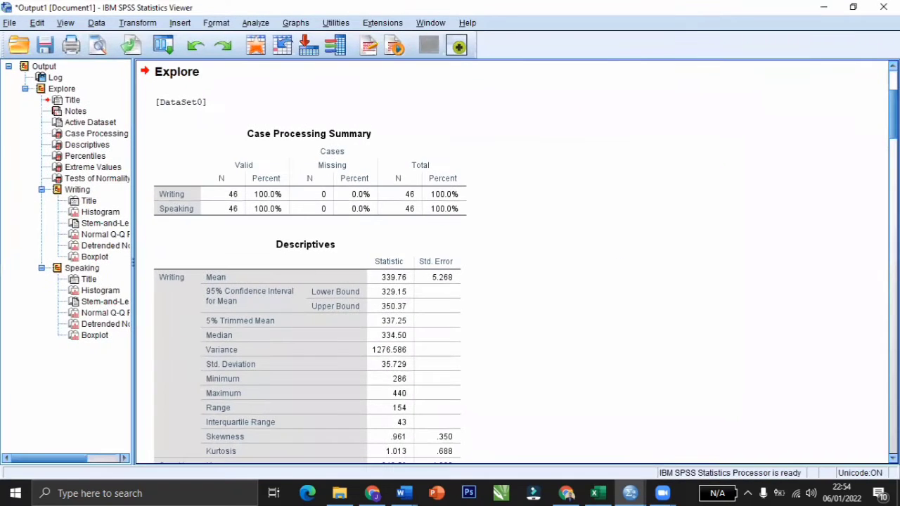
{"action": "scroll", "coordinate": [520, 261], "scroll_direction": "down", "scroll_amount": 3}
{"action": "scroll", "coordinate": [520, 260], "scroll_direction": "up", "scroll_amount": 2}
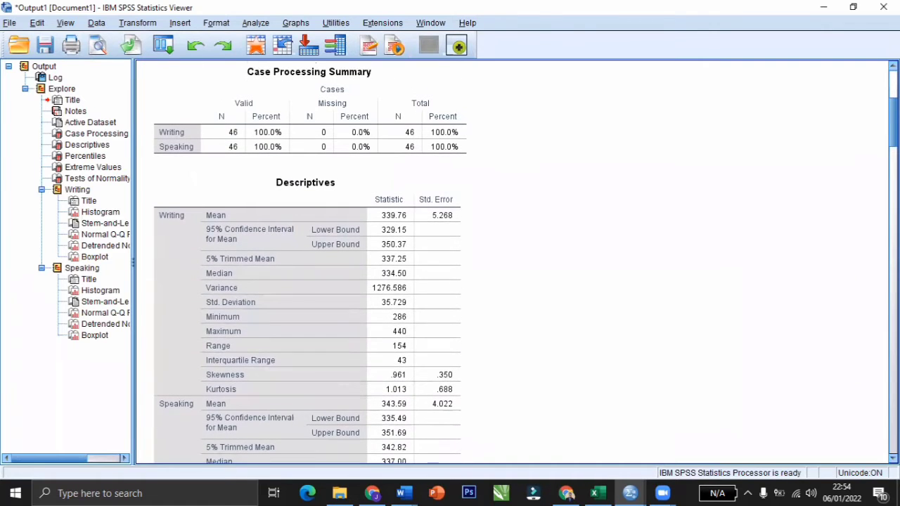
{"action": "scroll", "coordinate": [520, 261], "scroll_direction": "down", "scroll_amount": 5}
{"action": "scroll", "coordinate": [521, 260], "scroll_direction": "down", "scroll_amount": 10}
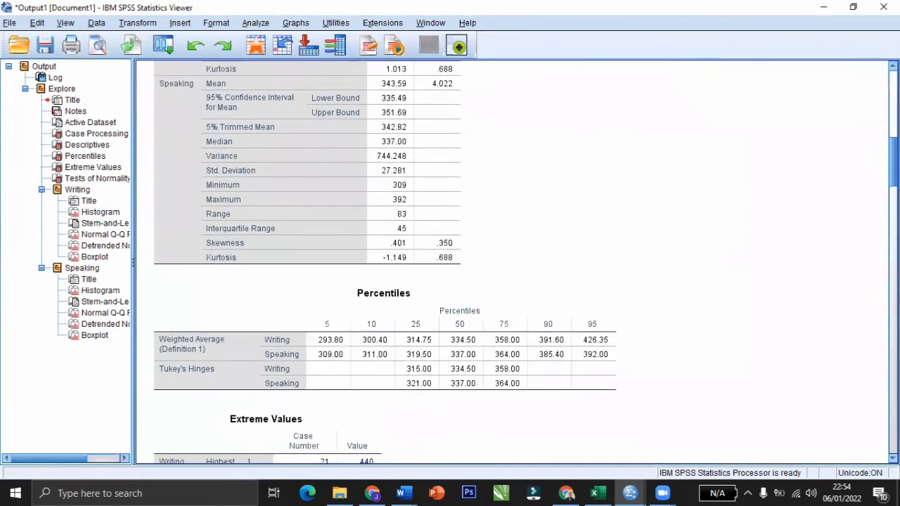
Step: Examine the Tests of Normality table for Writing and Speaking in the Explore output
{"action": "scroll", "coordinate": [520, 260], "scroll_direction": "down", "scroll_amount": 4}
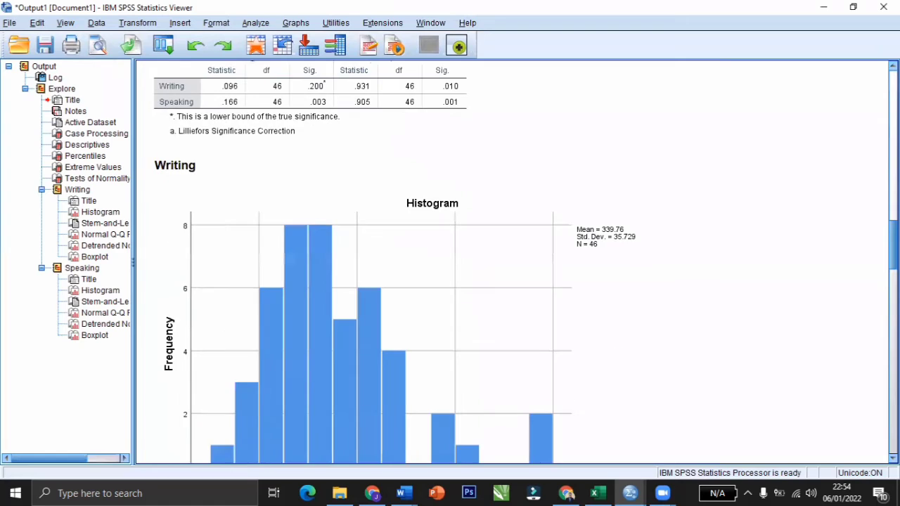
{"action": "scroll", "coordinate": [520, 261], "scroll_direction": "up", "scroll_amount": 3}
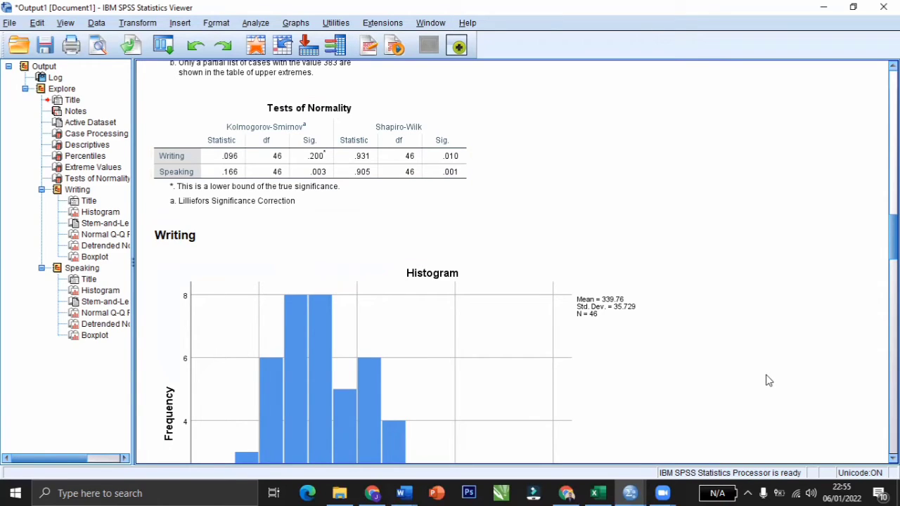
Step: Start a bivariate correlation from the dataset with Writing and Speaking as the variables
{"action": "mouse_move", "coordinate": [631, 492]}
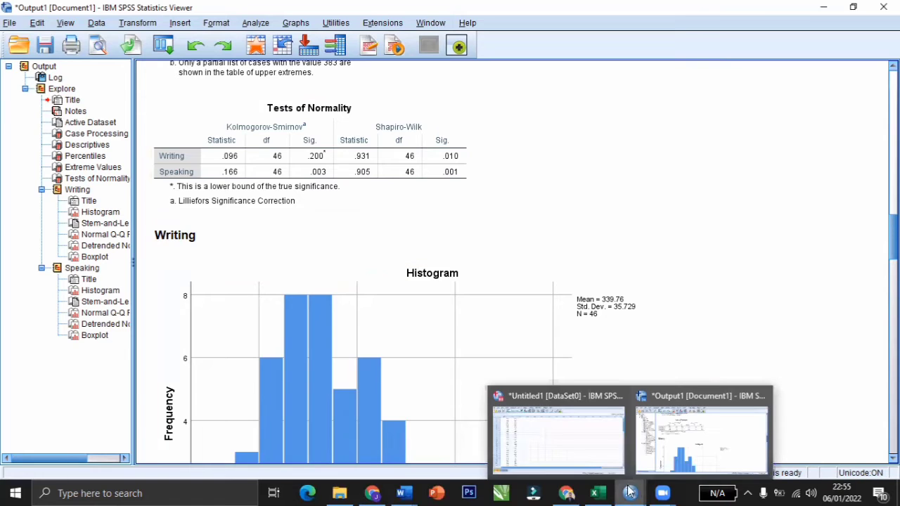
{"action": "left_click", "coordinate": [562, 439]}
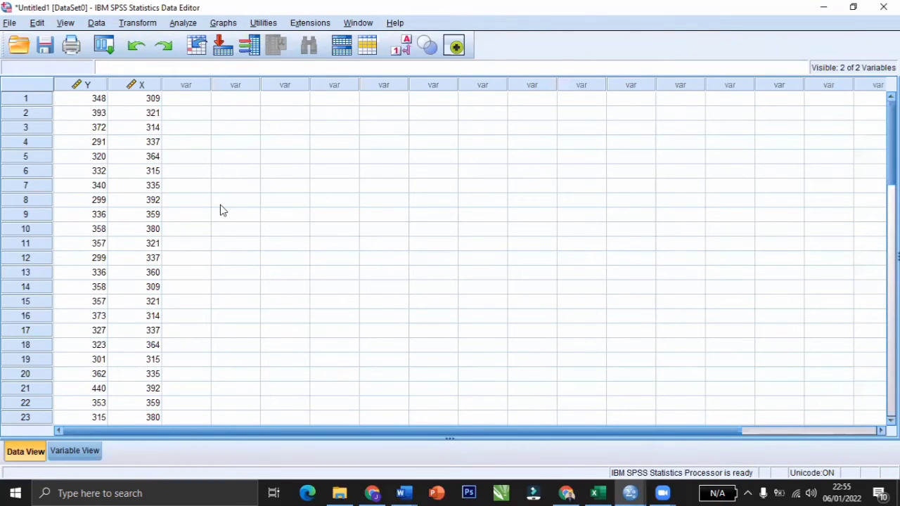
{"action": "left_click", "coordinate": [182, 23]}
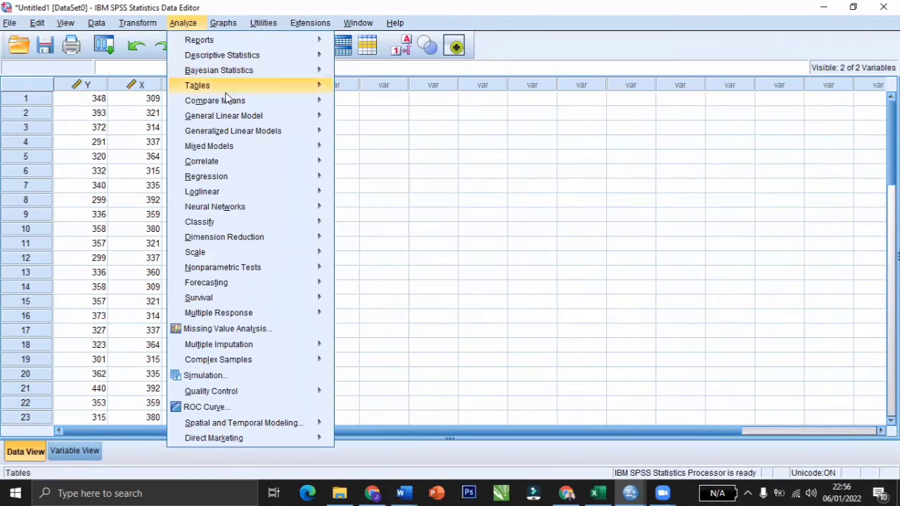
{"action": "mouse_move", "coordinate": [251, 191]}
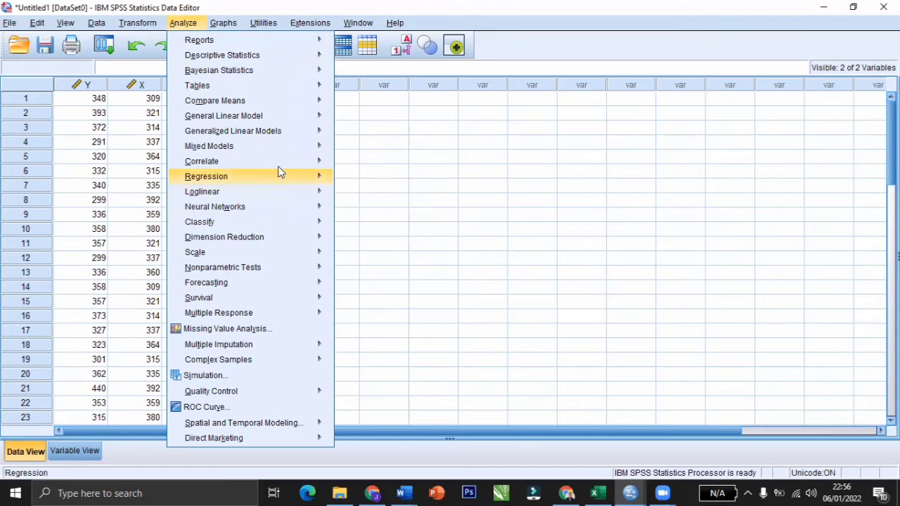
{"action": "mouse_move", "coordinate": [278, 163]}
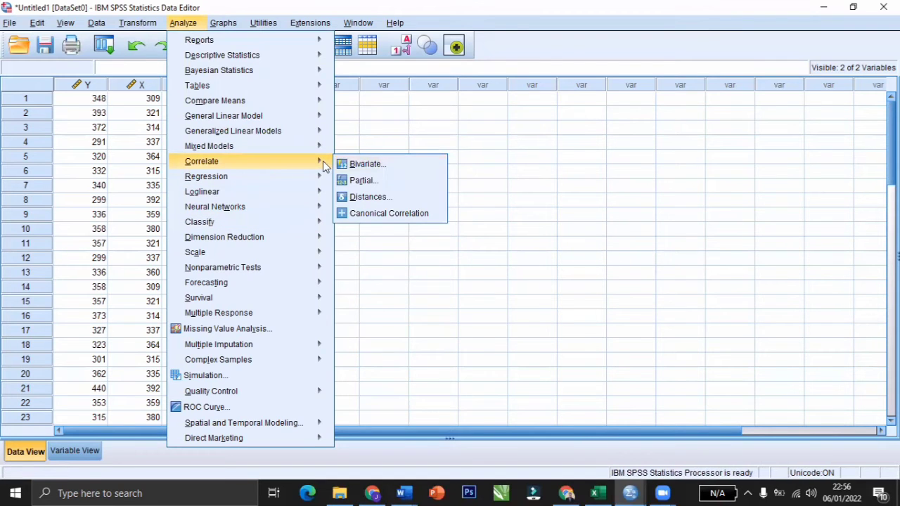
{"action": "left_click", "coordinate": [344, 165]}
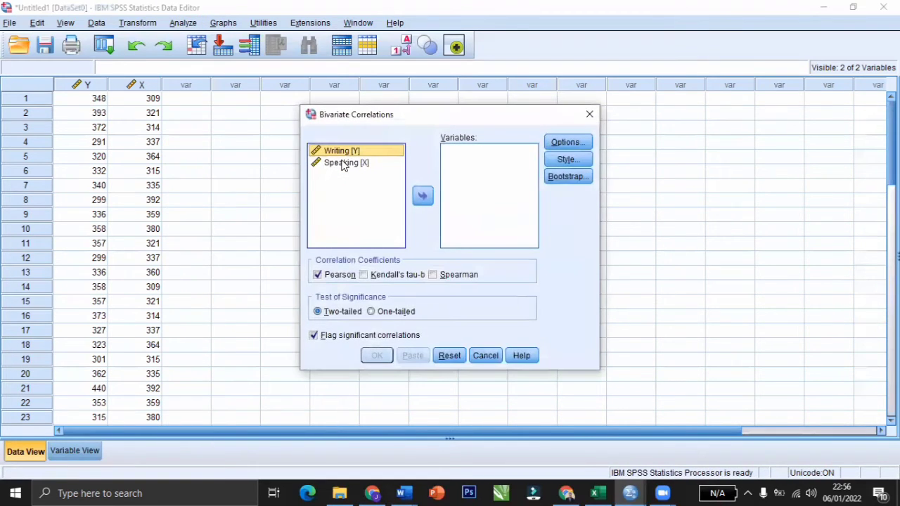
{"action": "left_click", "coordinate": [348, 163], "text": "shift"}
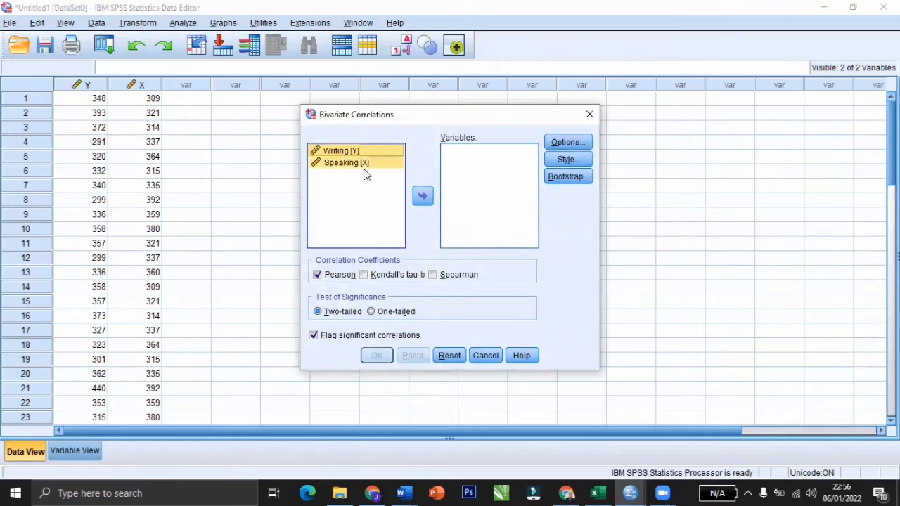
{"action": "left_click", "coordinate": [422, 197]}
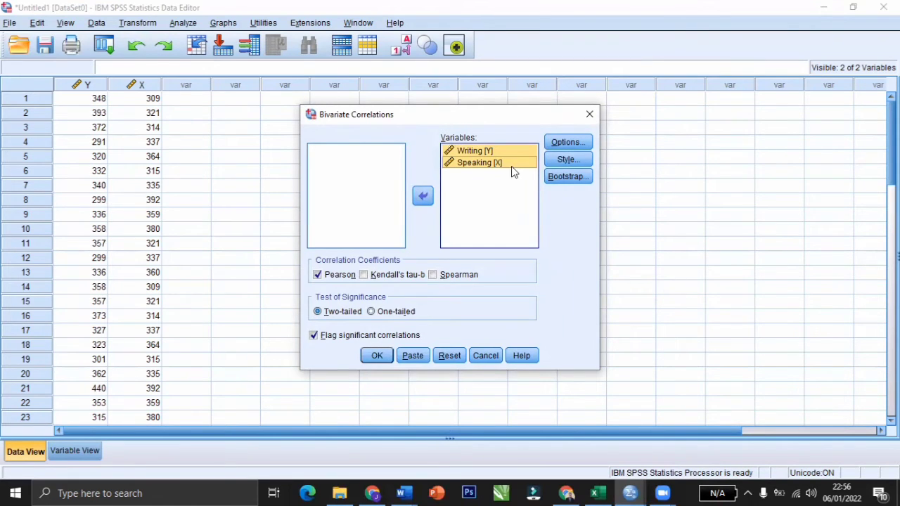
Step: Add means and standard deviations plus cross-product deviations and covariances to the correlation options, keeping pairwise exclusion of missing cases
{"action": "left_click", "coordinate": [561, 147]}
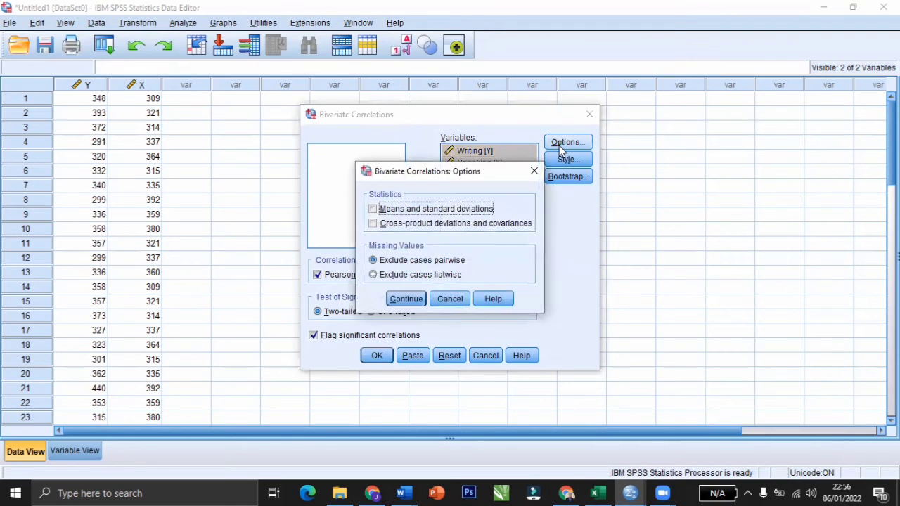
{"action": "left_click", "coordinate": [374, 209]}
{"action": "left_click", "coordinate": [373, 228]}
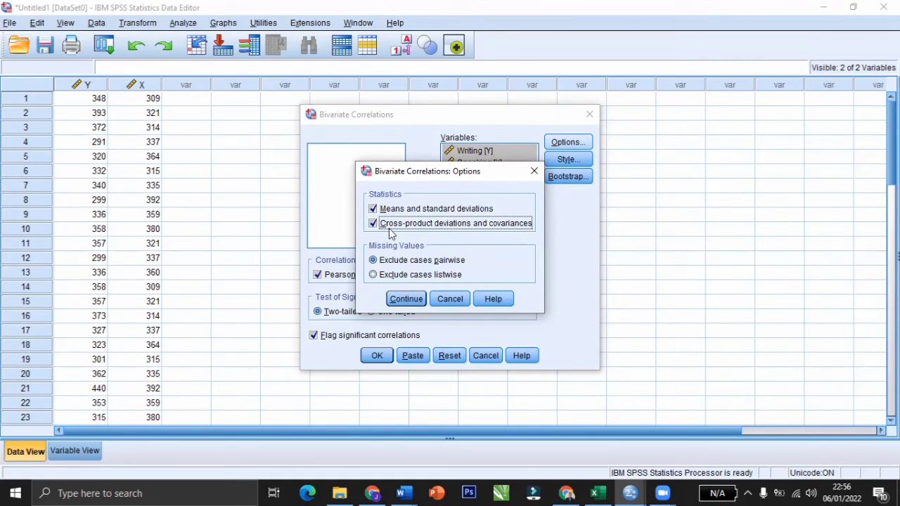
{"action": "left_click", "coordinate": [406, 298]}
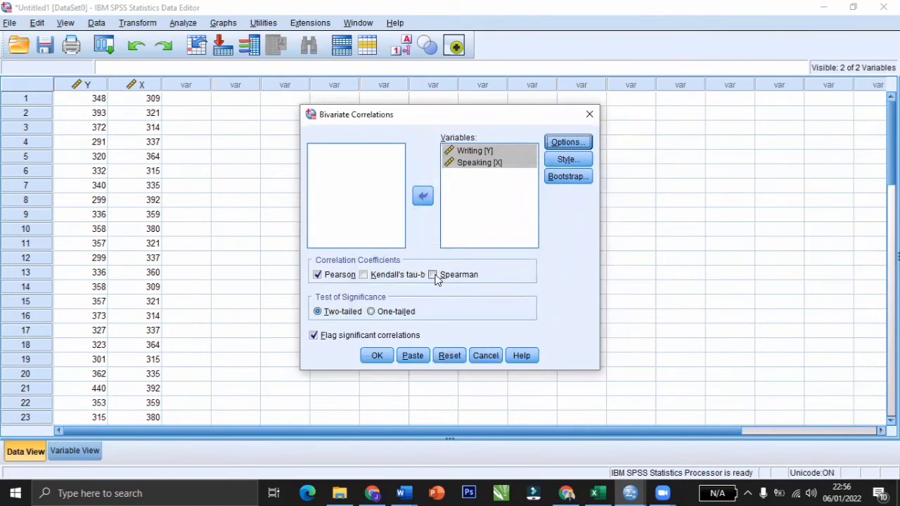
Step: Select Spearman instead of Pearson as the correlation coefficient and run the two-tailed analysis to get the correlations table
{"action": "left_click", "coordinate": [433, 275]}
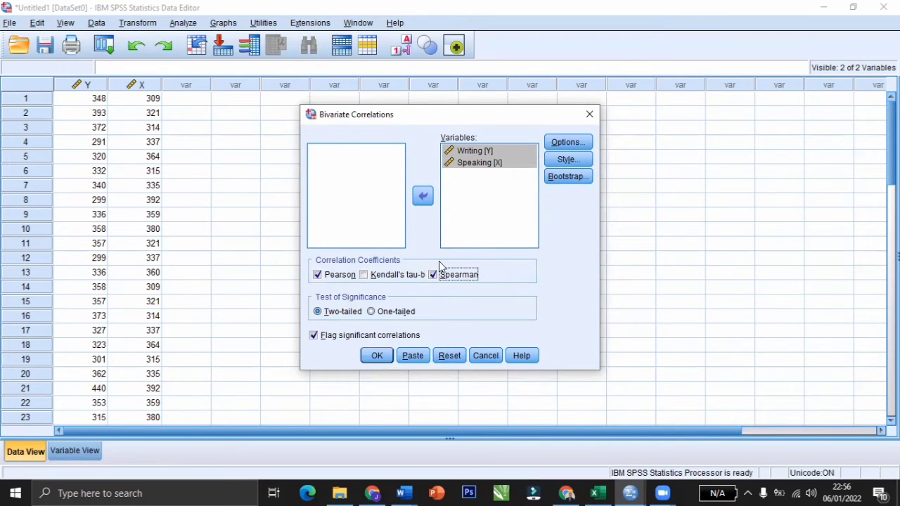
{"action": "left_click", "coordinate": [318, 274]}
{"action": "left_click", "coordinate": [380, 358]}
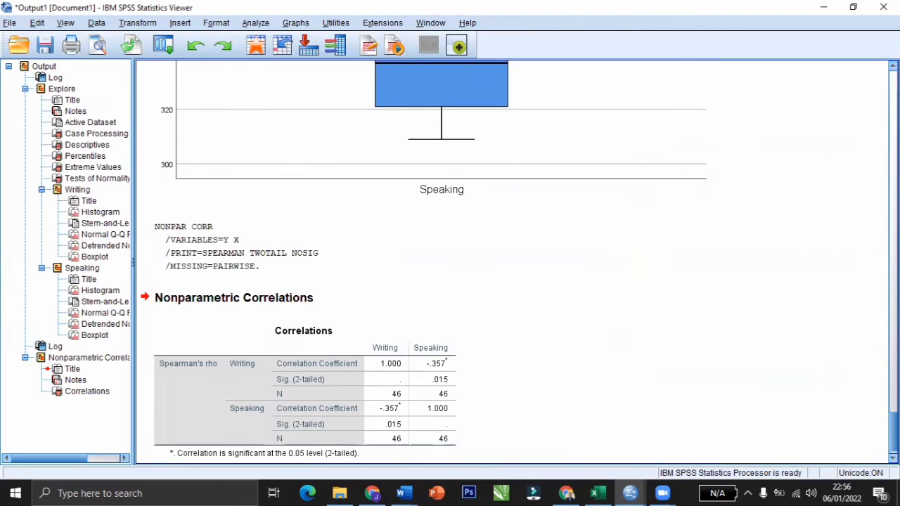
{"action": "mouse_move", "coordinate": [893, 431]}
{"action": "left_mouse_down"}
{"action": "mouse_move", "coordinate": [893, 89]}
{"action": "mouse_move", "coordinate": [893, 434]}
{"action": "left_mouse_up"}
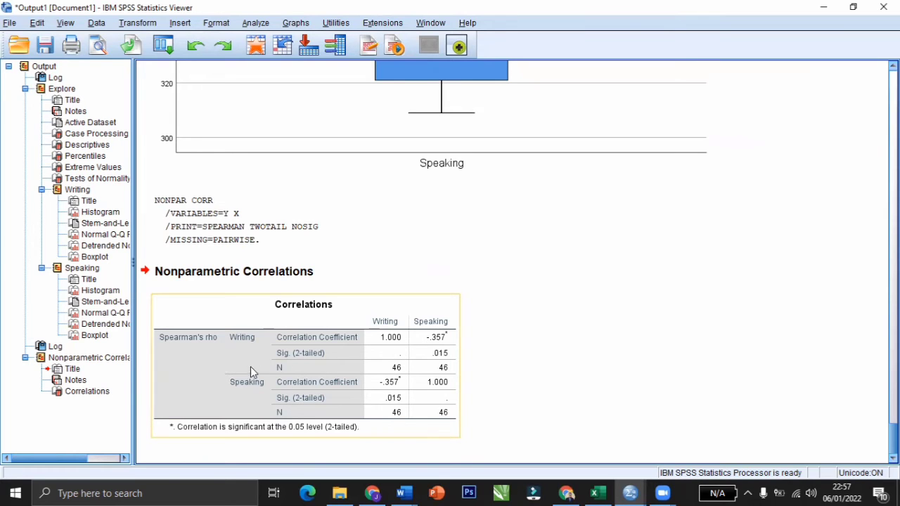
Step: Restore the output window to a smaller size, move it aside and bring its whole Correlations table into view
{"action": "left_click", "coordinate": [854, 7]}
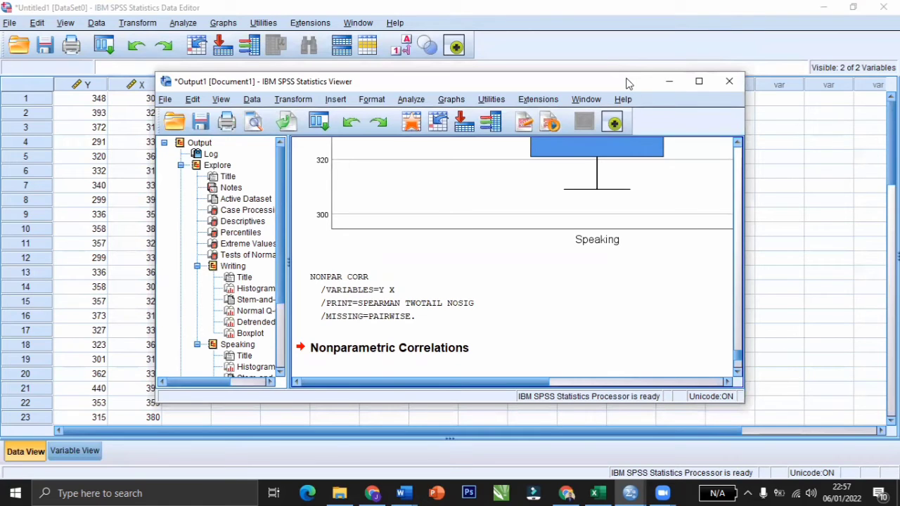
{"action": "left_click_drag", "start_coordinate": [628, 83], "coordinate": [765, 43]}
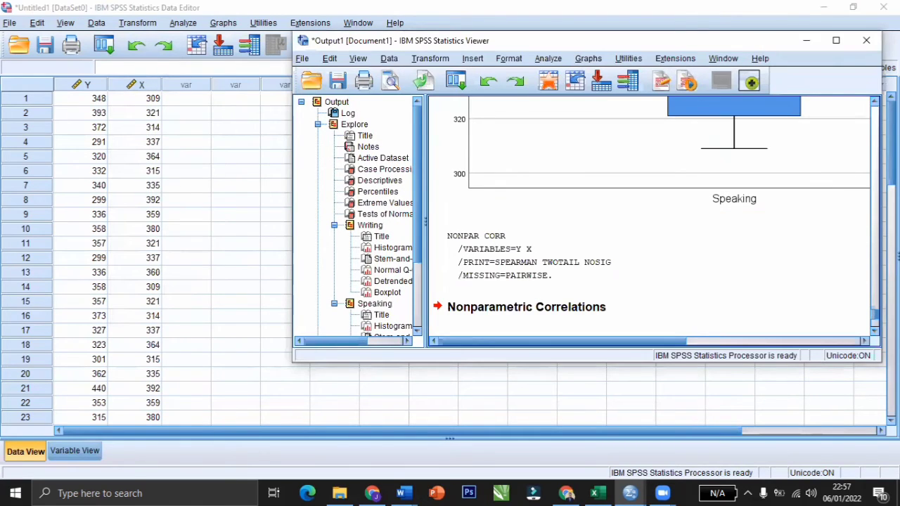
{"action": "left_click_drag", "start_coordinate": [875, 317], "coordinate": [875, 325]}
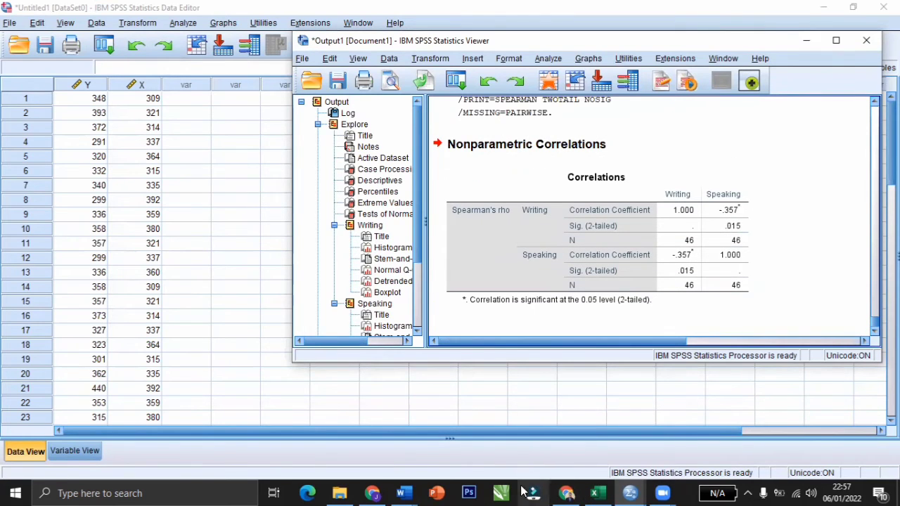
Step: Switch to the Word document with the correlation interpretation criteria and place it beside the SPSS output
{"action": "mouse_move", "coordinate": [402, 493]}
{"action": "left_click", "coordinate": [504, 456]}
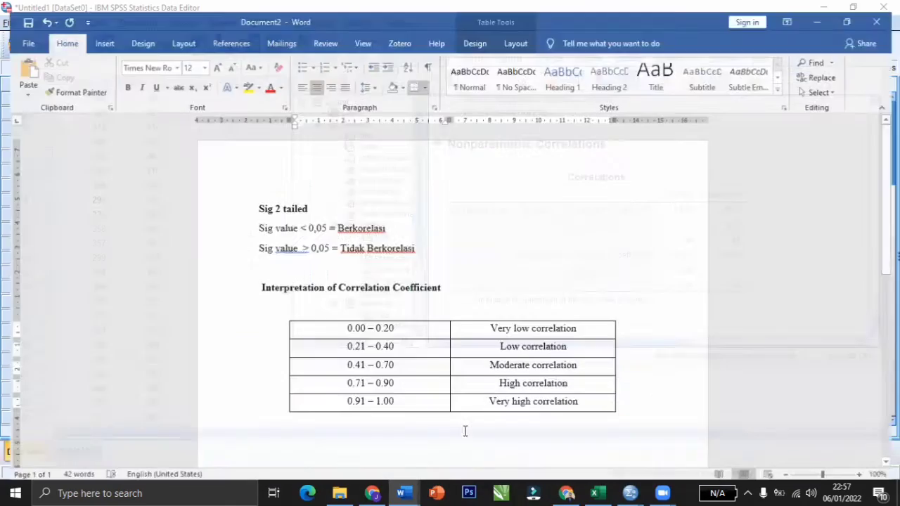
{"action": "left_click", "coordinate": [861, 10]}
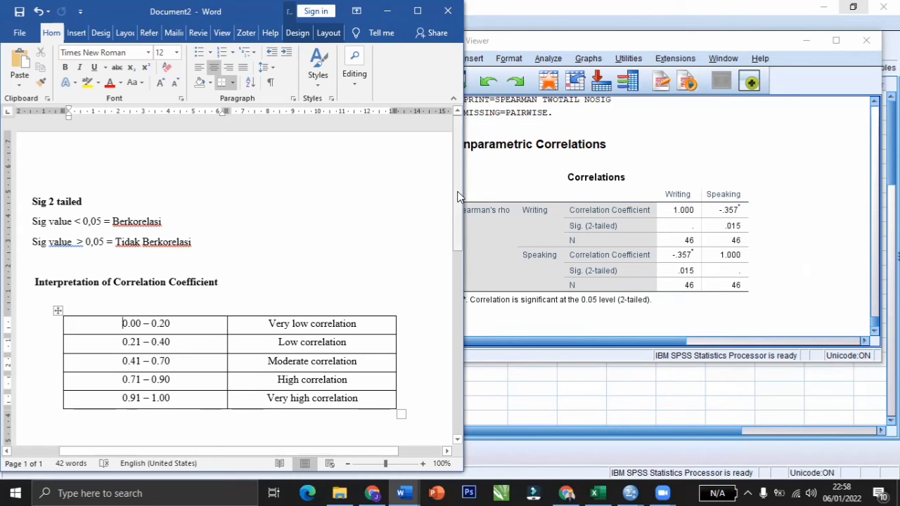
{"action": "left_click_drag", "start_coordinate": [461, 189], "coordinate": [461, 226]}
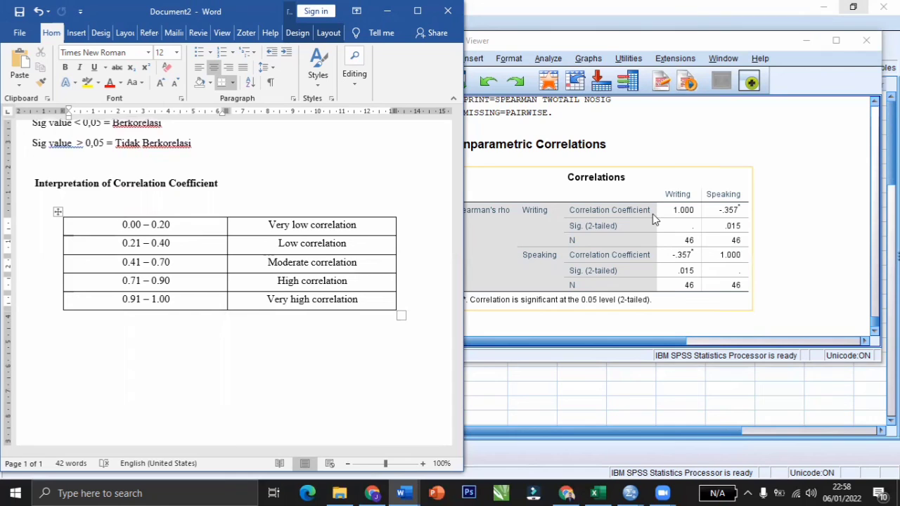
Step: Bold the line "Sig value < 0,05 = Berkorelasi" under Sig 2 tailed in the Word document
{"action": "scroll", "coordinate": [459, 209], "scroll_direction": "up", "scroll_amount": 3}
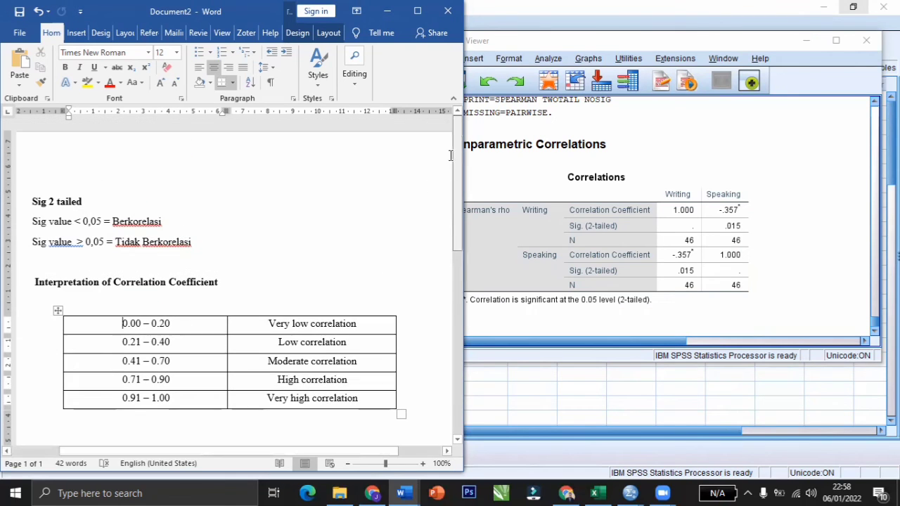
{"action": "left_click_drag", "start_coordinate": [32, 222], "coordinate": [137, 224]}
{"action": "key", "text": "ctrl+b"}
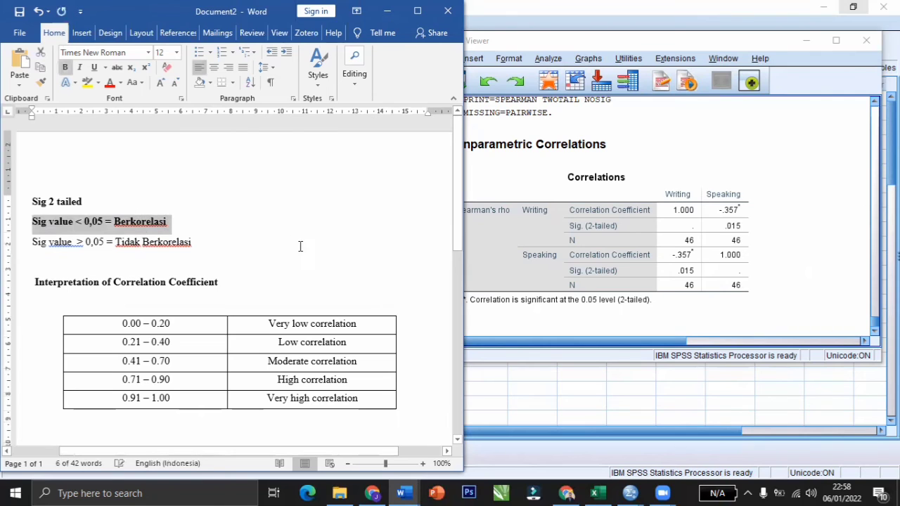
Step: Bold the 0.21 – 0.40 Low correlation row in the Interpretation of Correlation Coefficient table
{"action": "left_click_drag", "start_coordinate": [460, 180], "coordinate": [463, 218]}
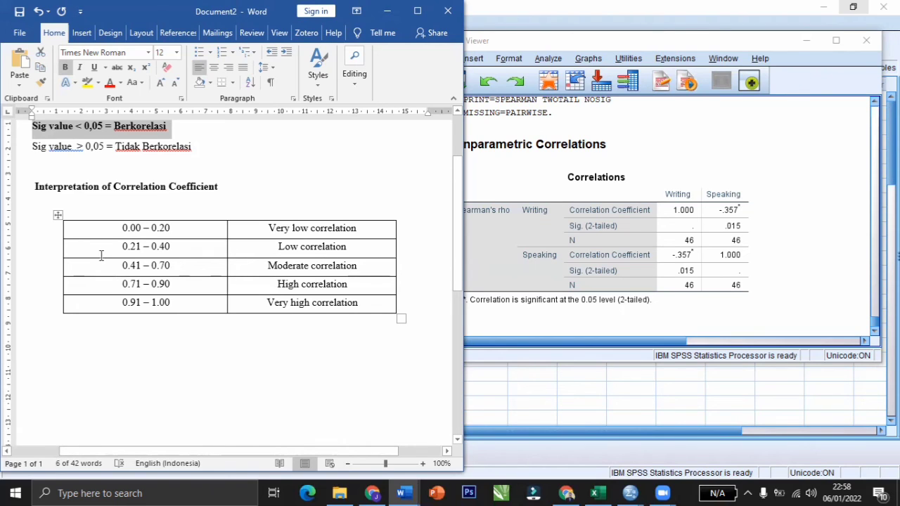
{"action": "left_click_drag", "start_coordinate": [101, 247], "coordinate": [333, 251]}
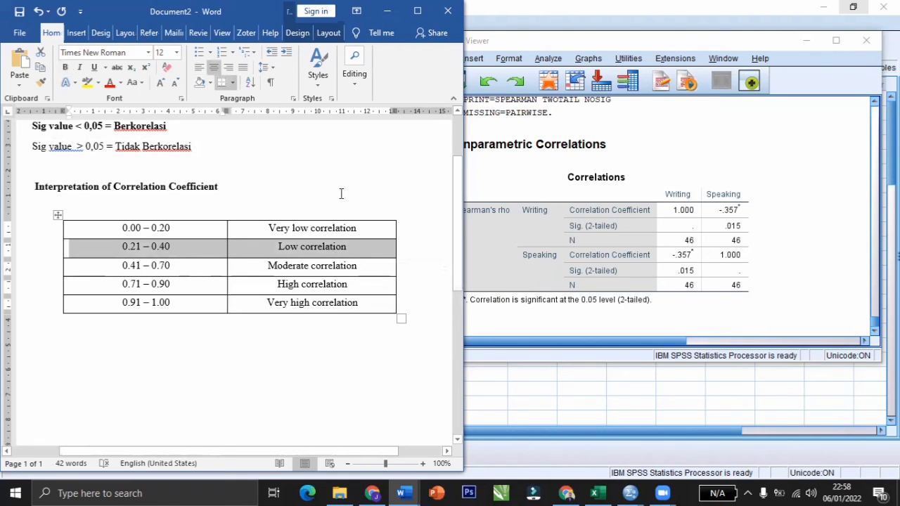
{"action": "key", "text": "ctrl+b"}
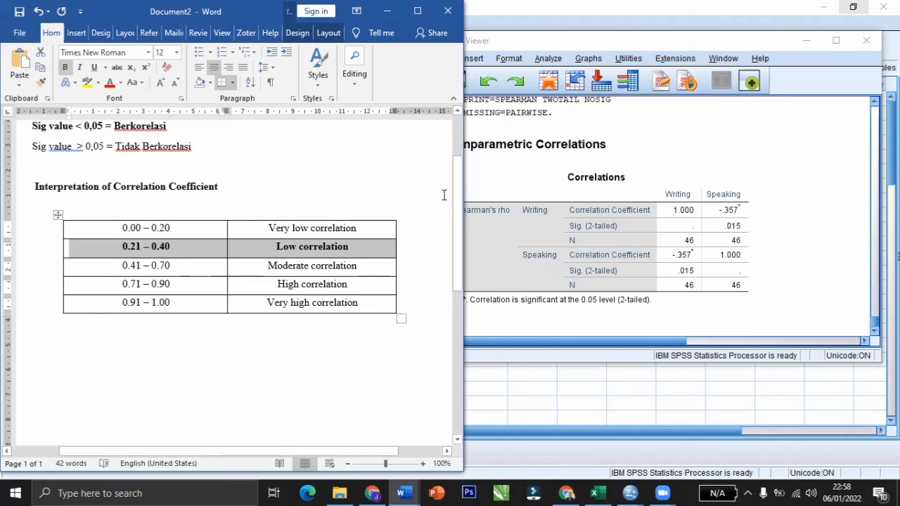
Step: Minimize the Word document to return to the Spearman correlation output in SPSS
{"action": "left_click_drag", "start_coordinate": [458, 196], "coordinate": [469, 166]}
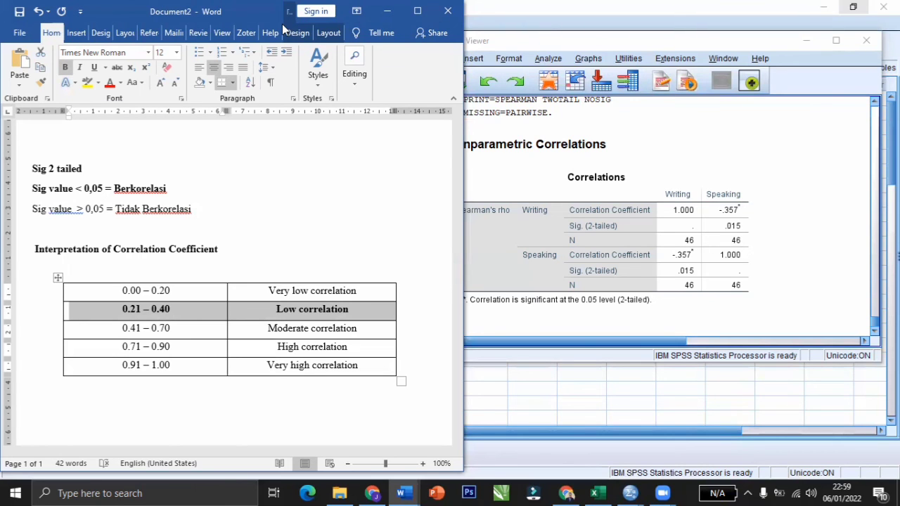
{"action": "left_click_drag", "start_coordinate": [282, 24], "coordinate": [273, 68]}
{"action": "left_click", "coordinate": [402, 64]}
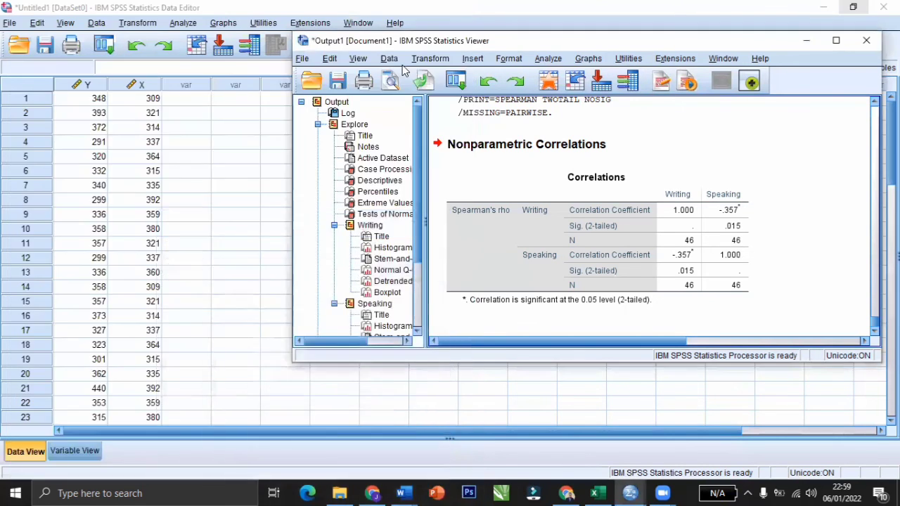